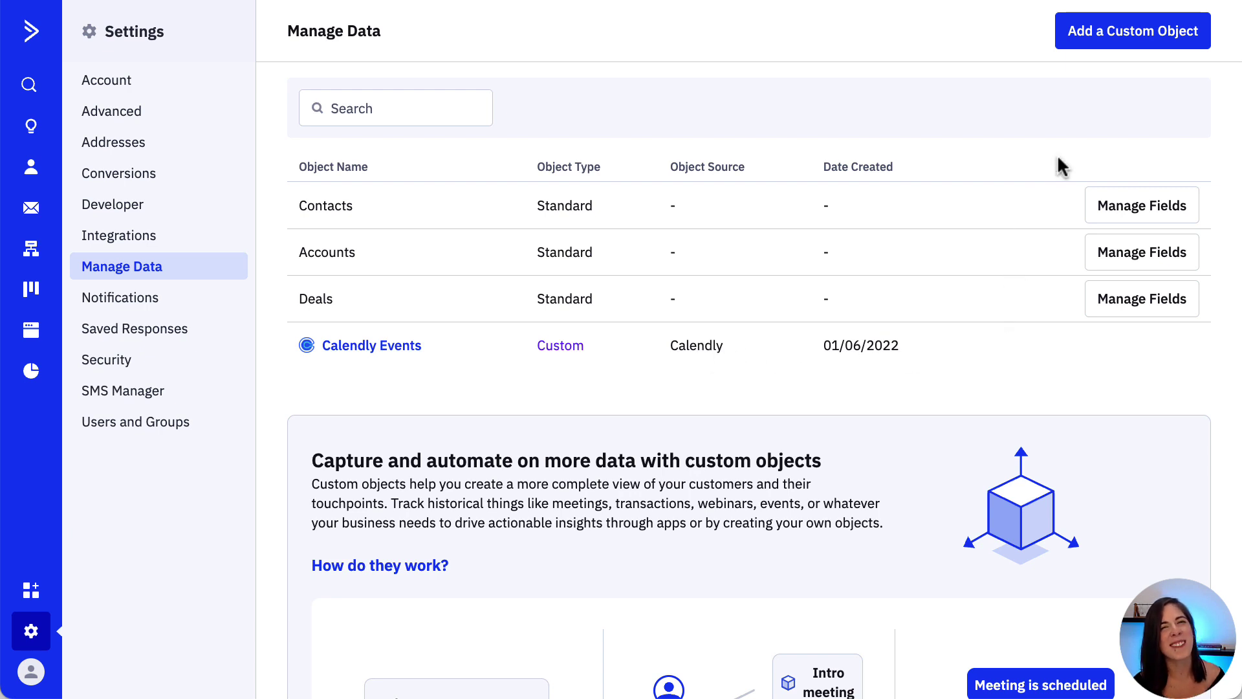
# Step: Start a custom object named Contract (plural Contracts), keeping Contact as the related object
pyautogui.click(1136, 45)
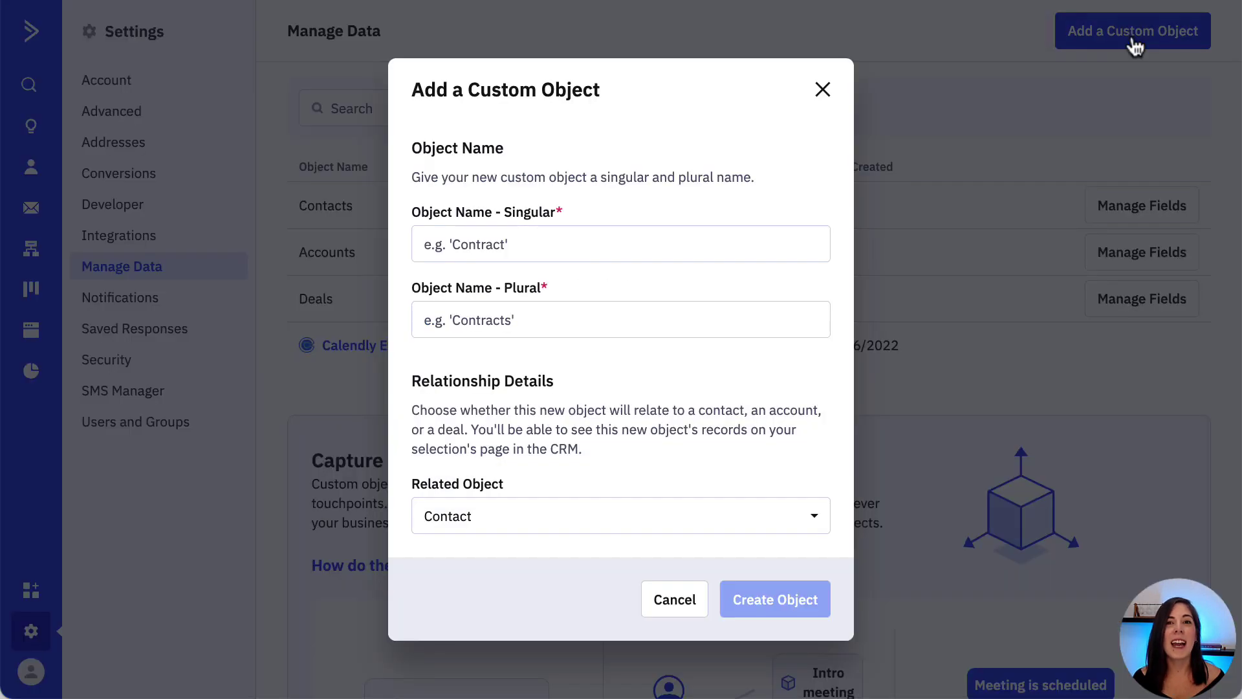
pyautogui.click(590, 233)
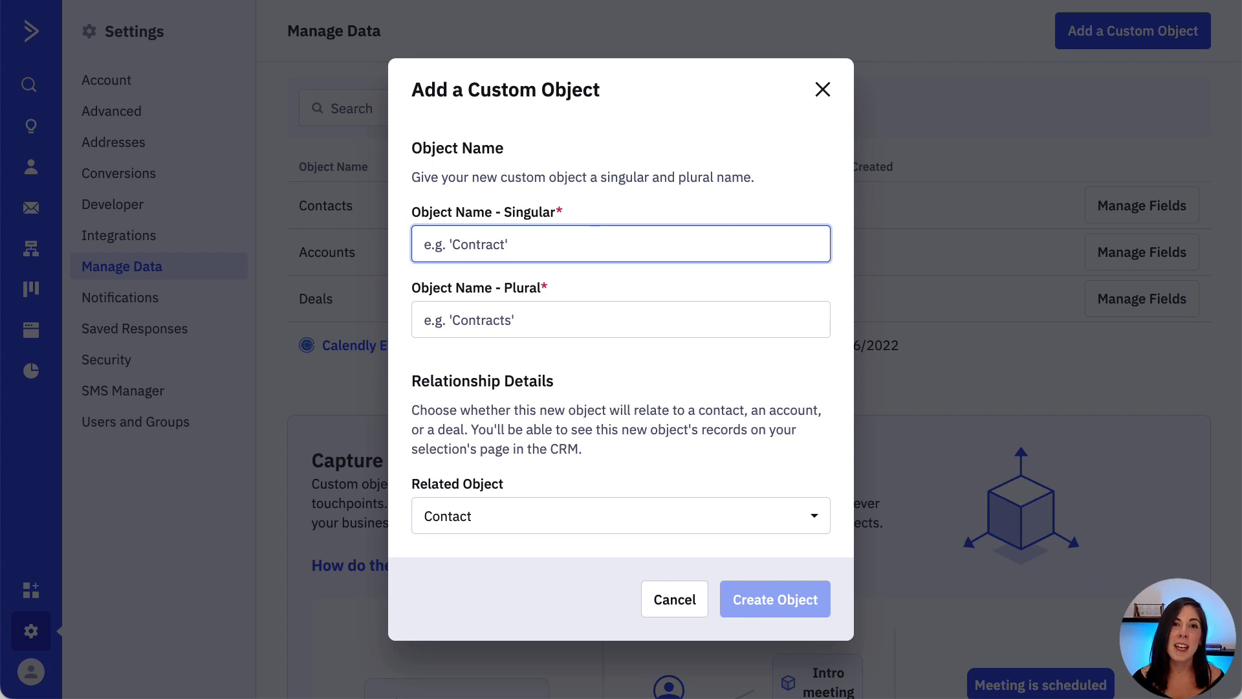
pyautogui.write('Contract')
pyautogui.press('Tab')
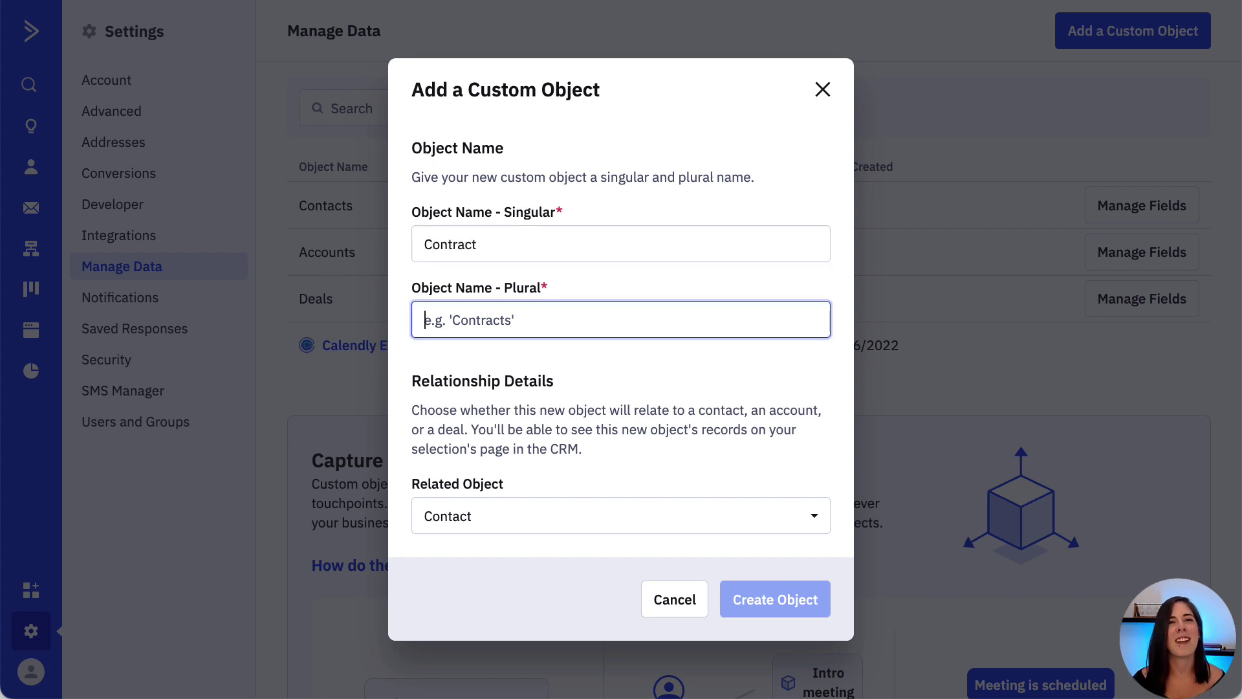
pyautogui.write('Contracts')
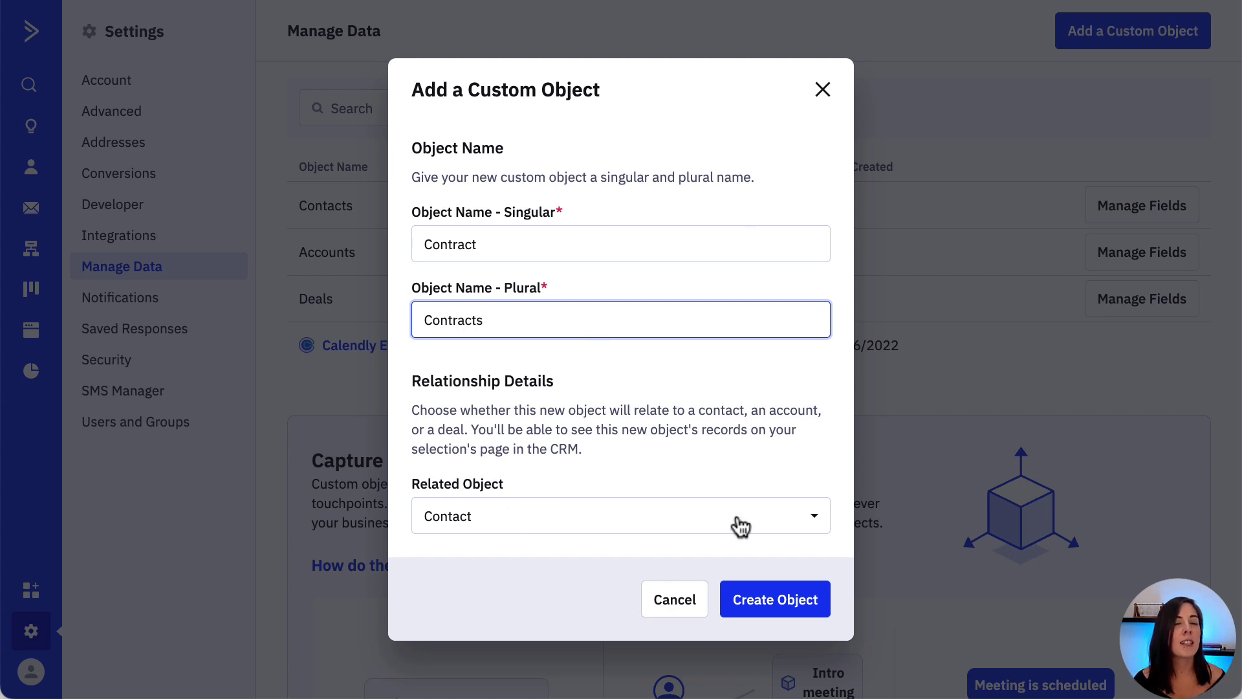
pyautogui.click(801, 525)
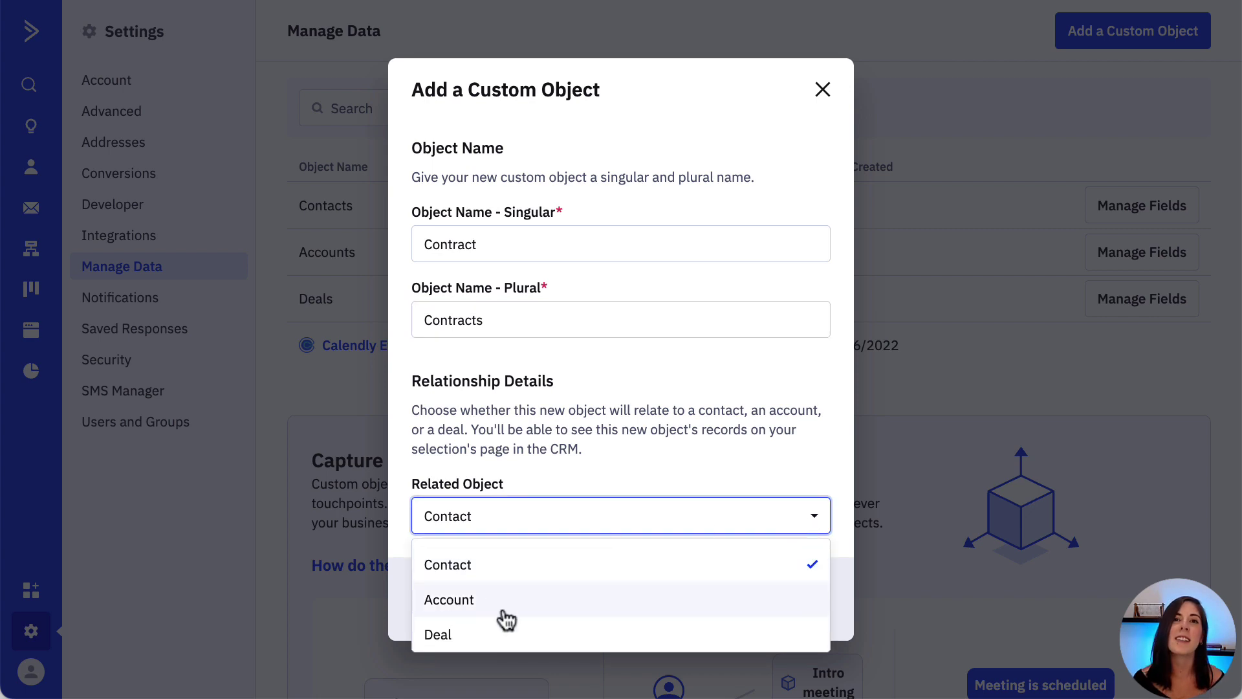
pyautogui.click(743, 569)
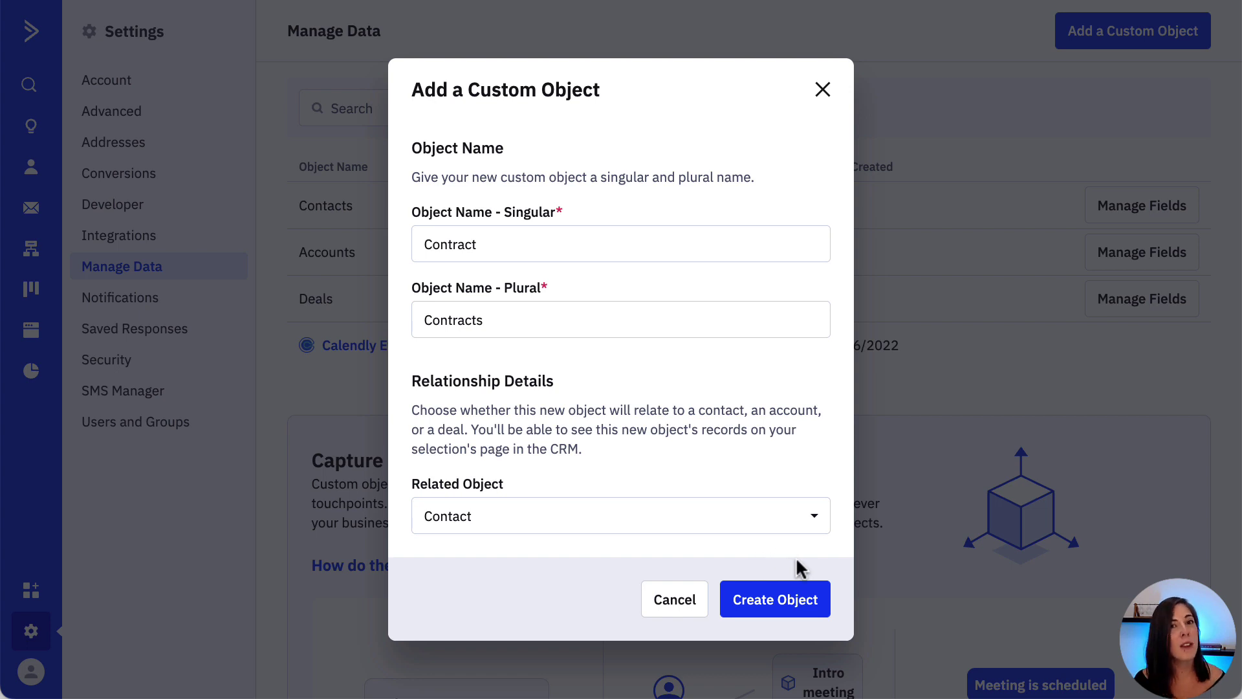
# Step: Create the Contracts object, which starts with a default Name text field
pyautogui.click(775, 617)
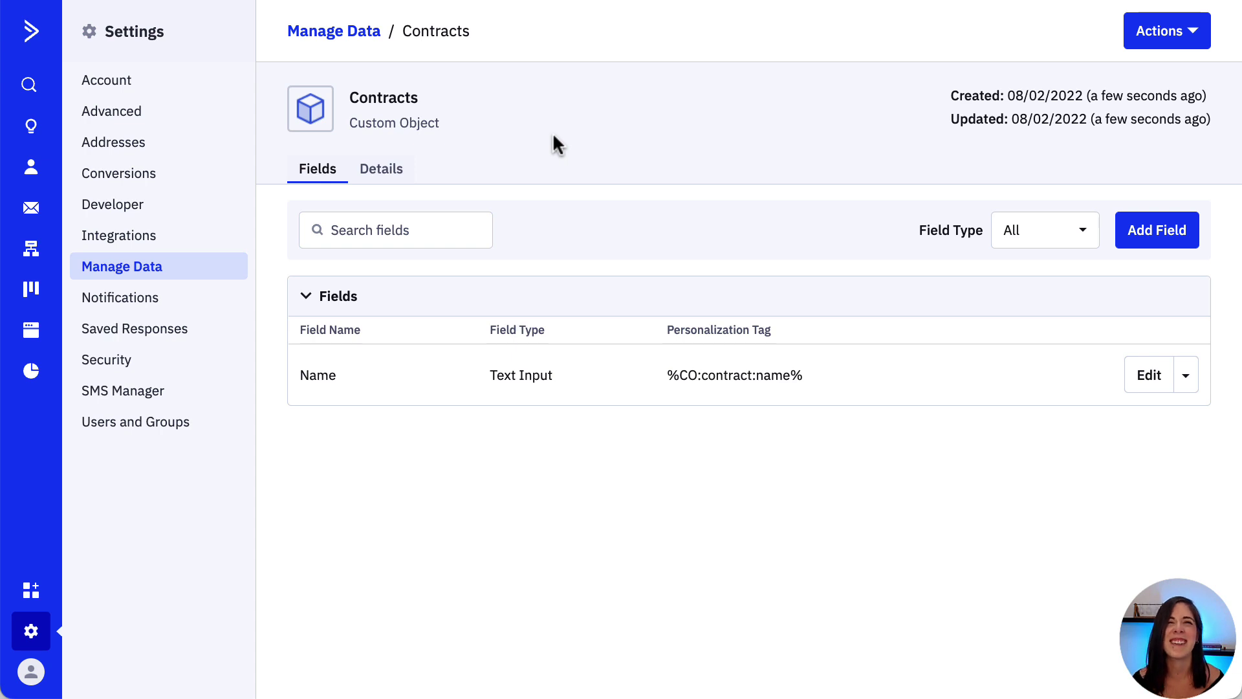
# Step: Add a Date field named Contract Date to Contracts
pyautogui.click(1156, 239)
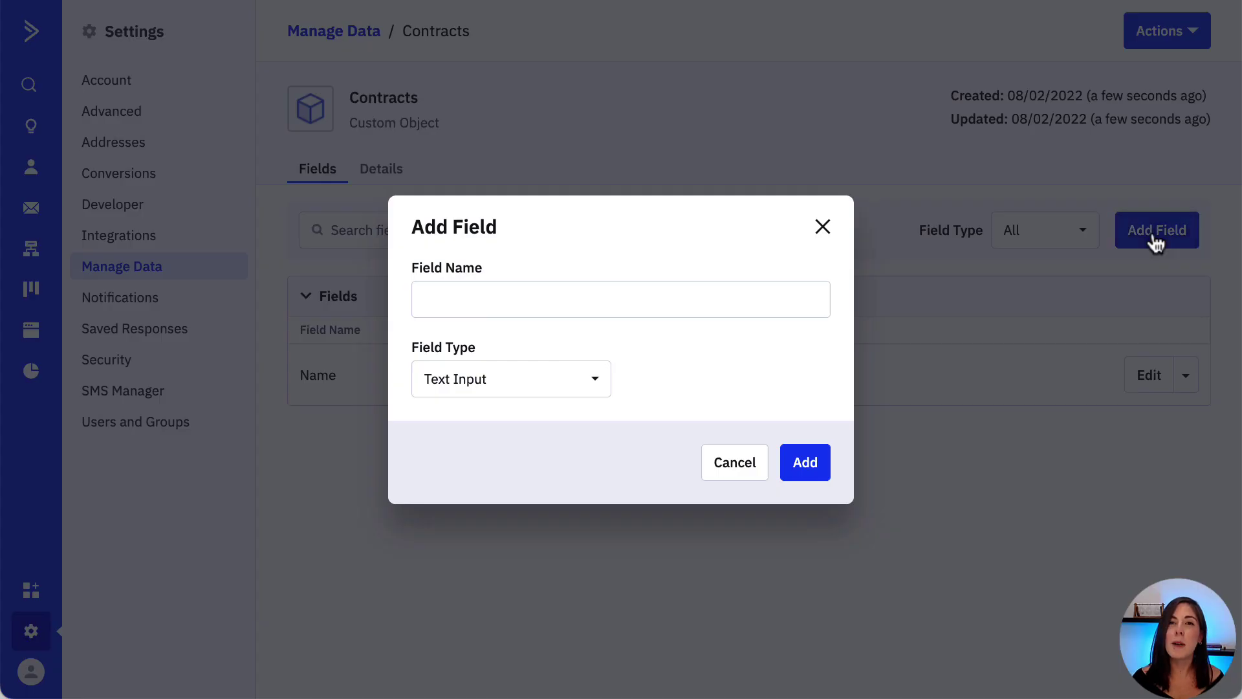
pyautogui.click(703, 292)
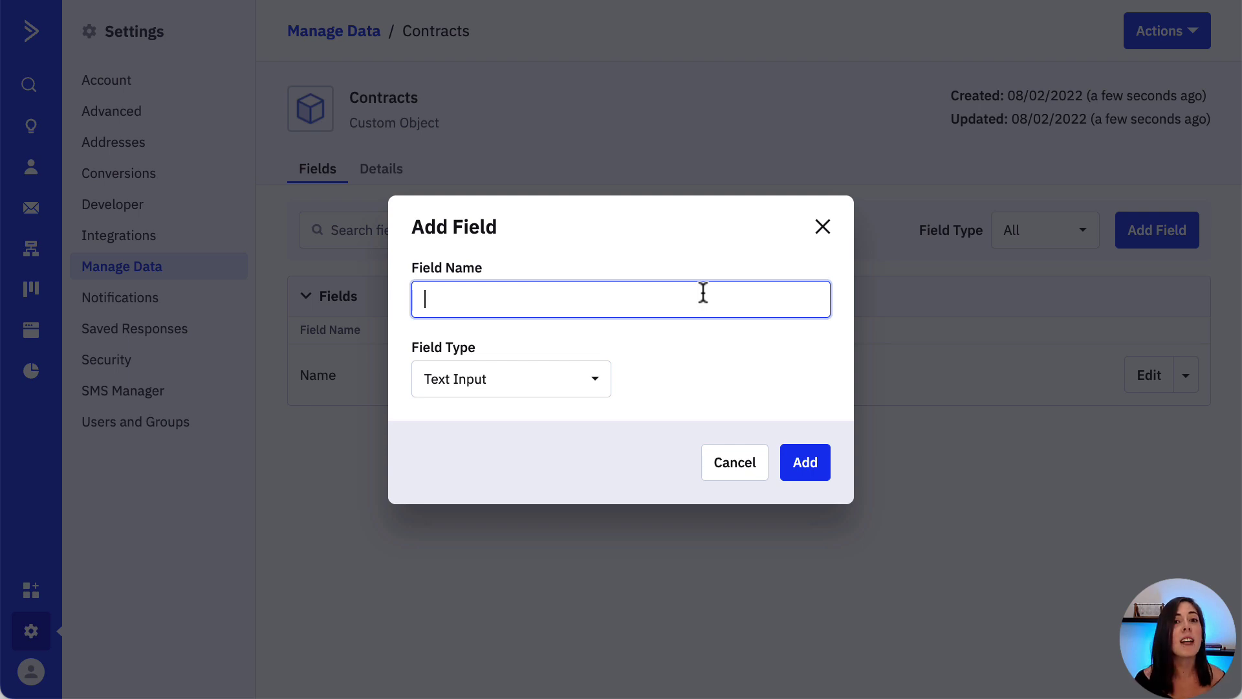
pyautogui.write('C')
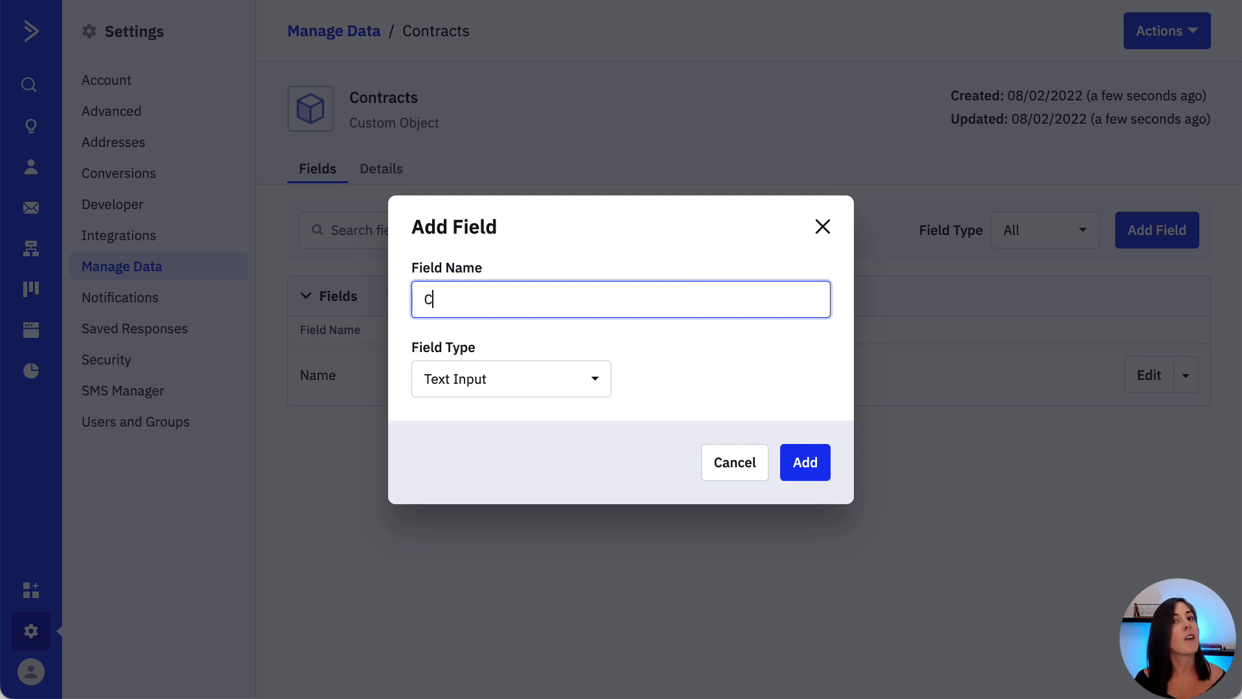
pyautogui.write('ontract Date')
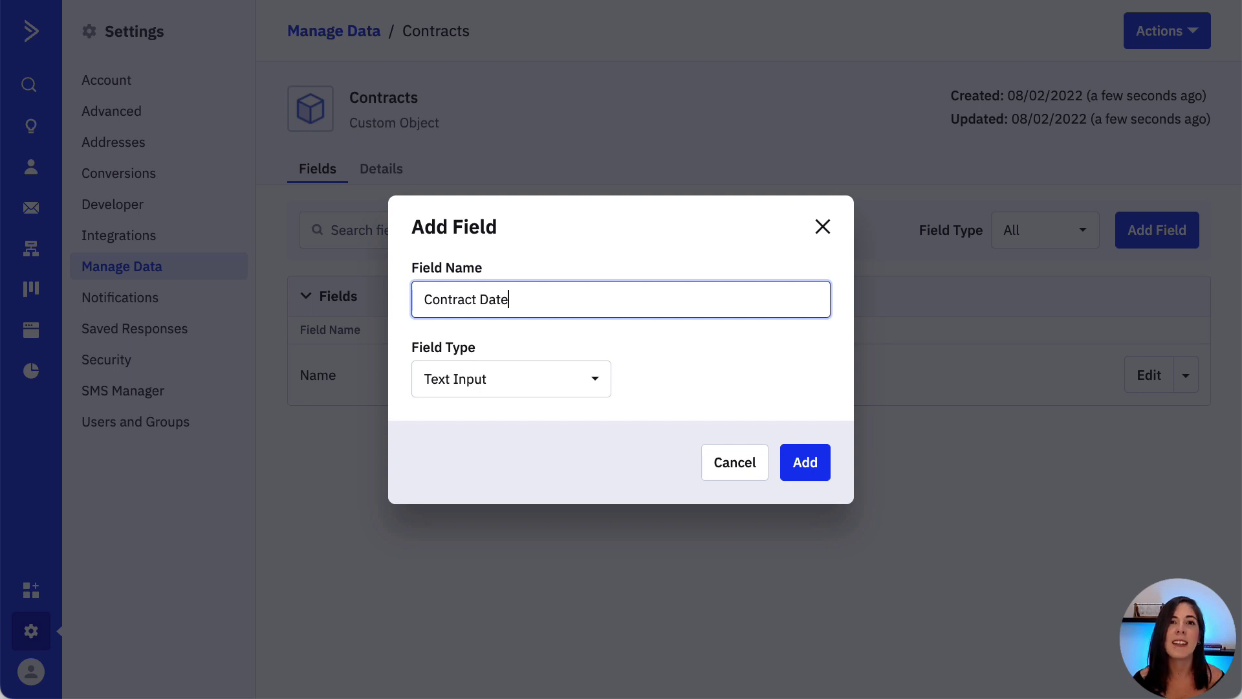
pyautogui.click(563, 387)
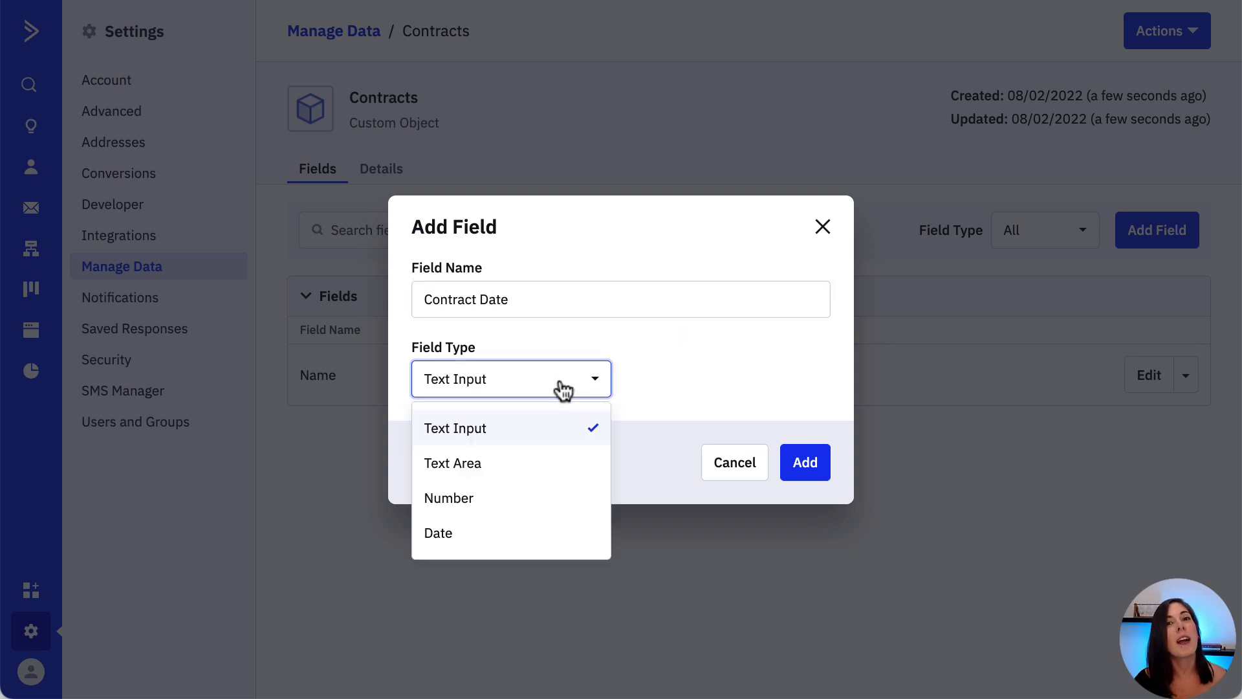
pyautogui.click(516, 535)
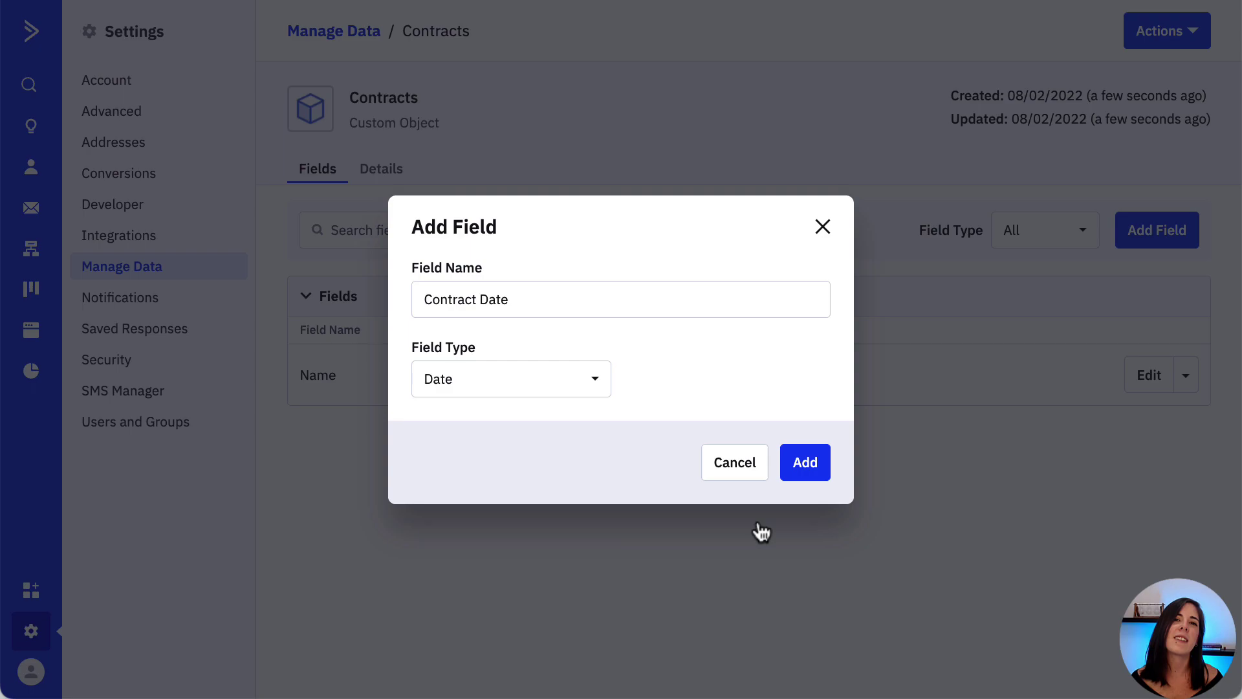
pyautogui.click(816, 463)
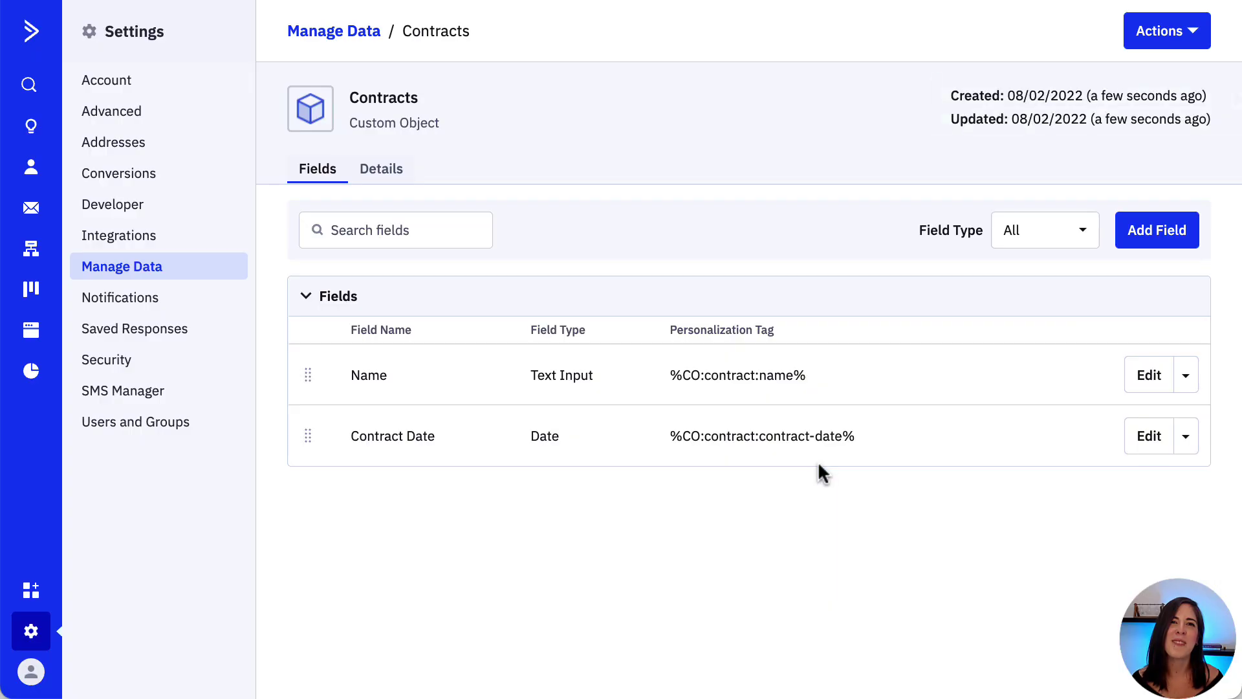
# Step: Add a Number field named Contract Number
pyautogui.click(1158, 244)
pyautogui.click(755, 301)
pyautogui.write('Con')
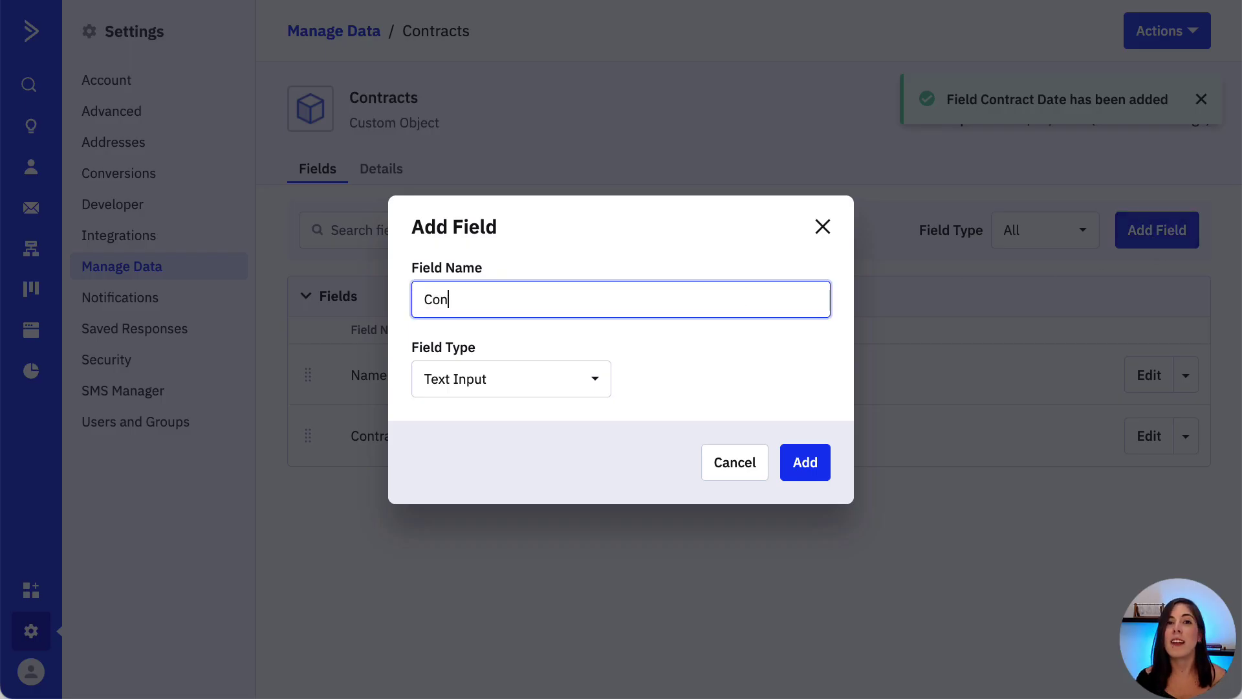
pyautogui.write('tract Number')
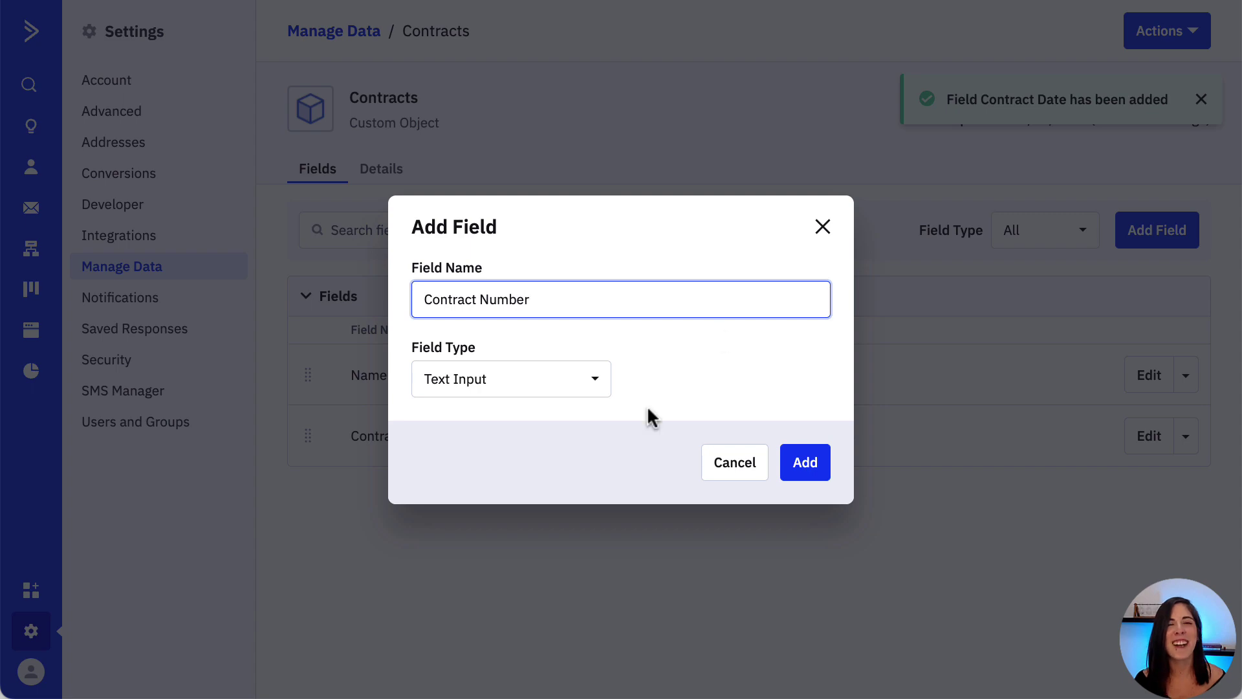
pyautogui.click(566, 388)
pyautogui.click(507, 496)
pyautogui.click(801, 484)
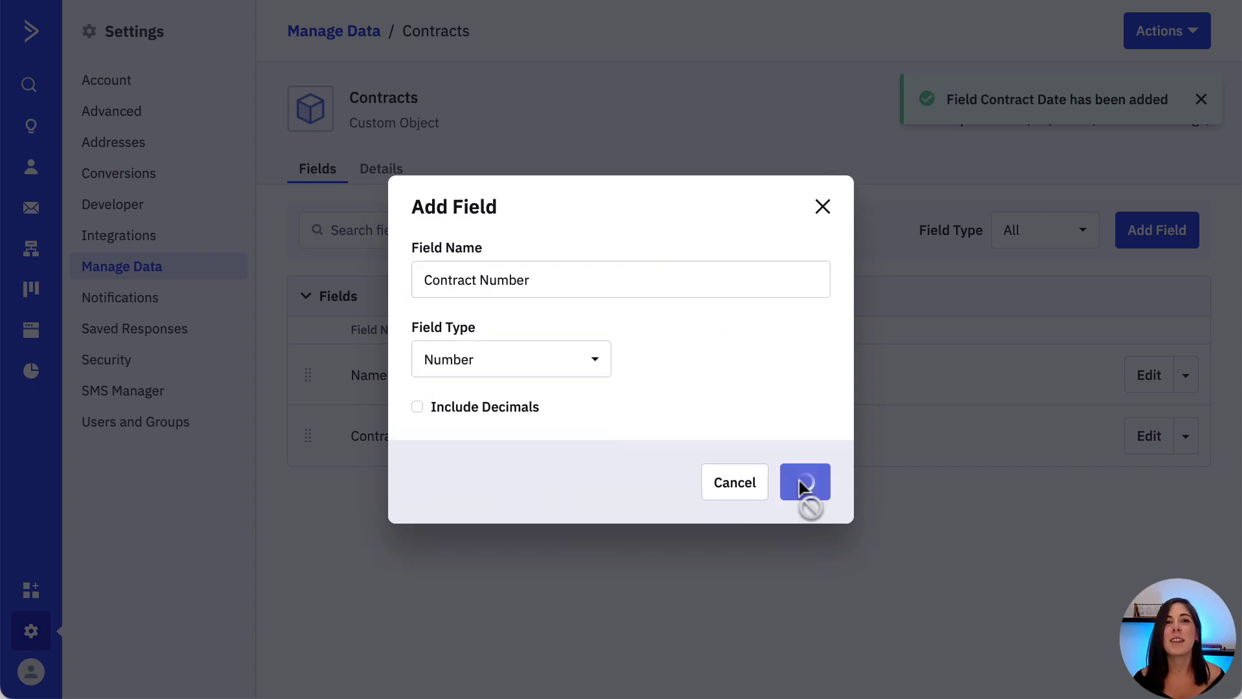
# Step: Add a Currency field named Contact Amount
pyautogui.click(1122, 236)
pyautogui.click(702, 289)
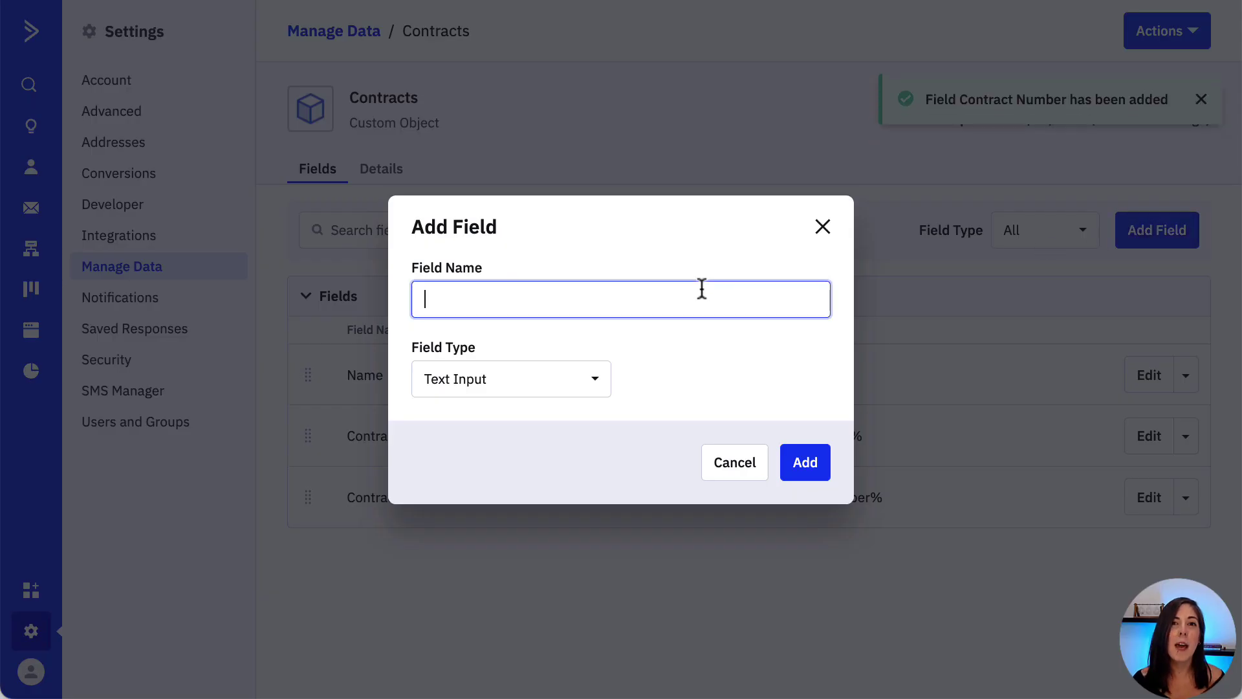
pyautogui.write('Contact A')
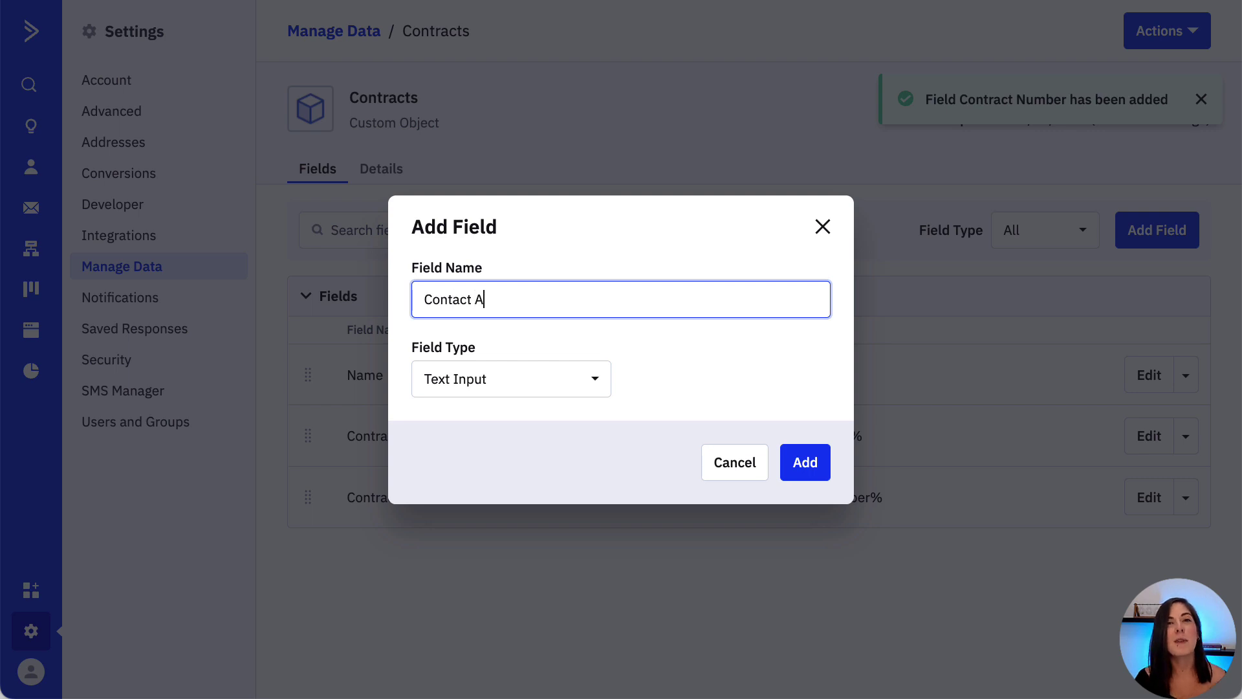
pyautogui.write('mount')
pyautogui.click(572, 387)
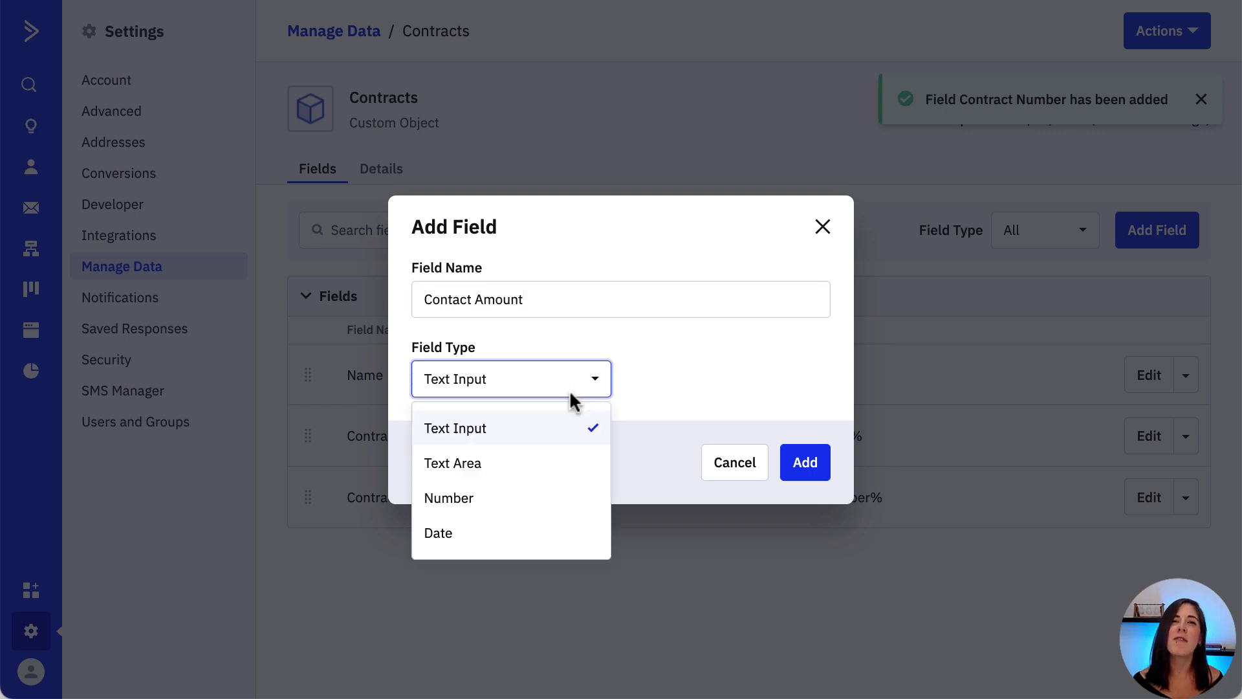
pyautogui.scroll(-2, 536, 543)
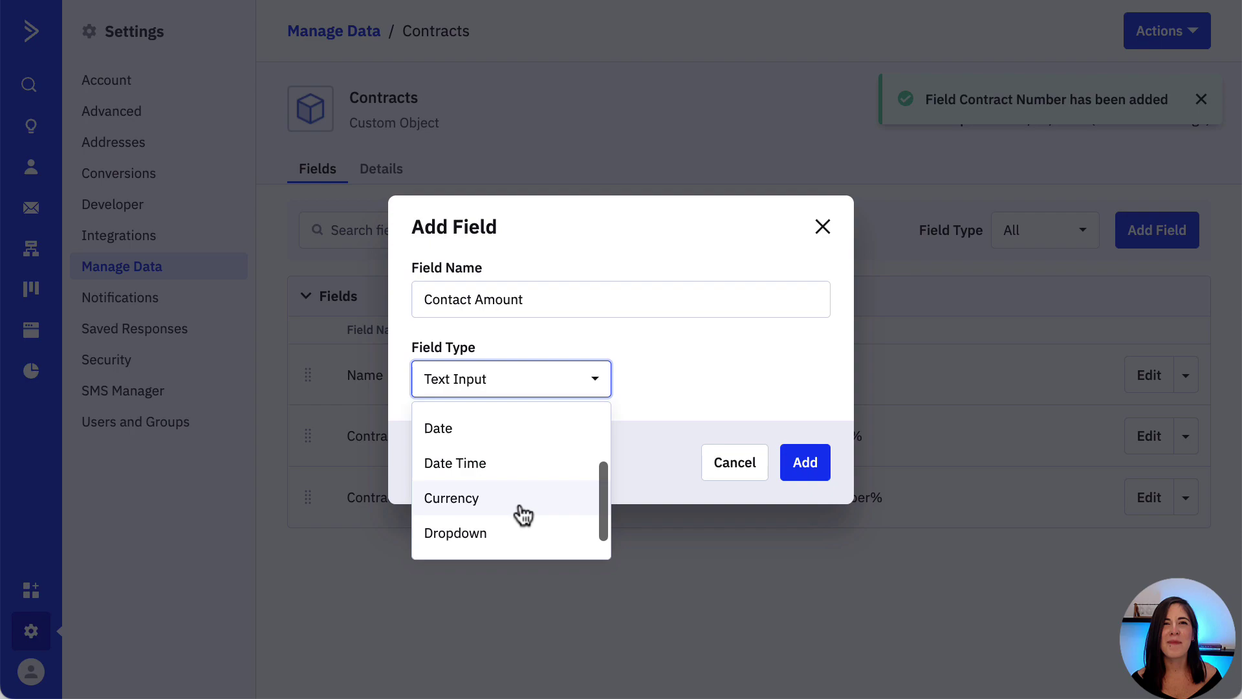
pyautogui.click(522, 506)
pyautogui.click(805, 503)
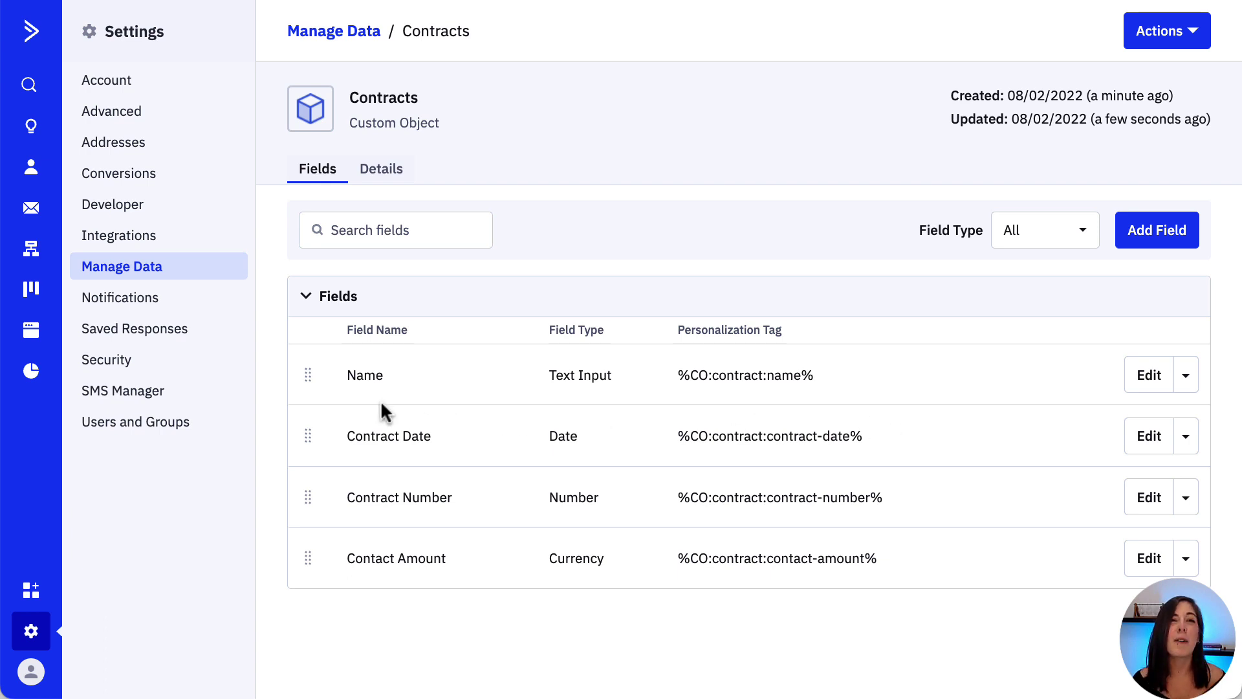
# Step: On the first contact's record, open the empty Contracts tab and begin adding a Contract record
pyautogui.click(31, 169)
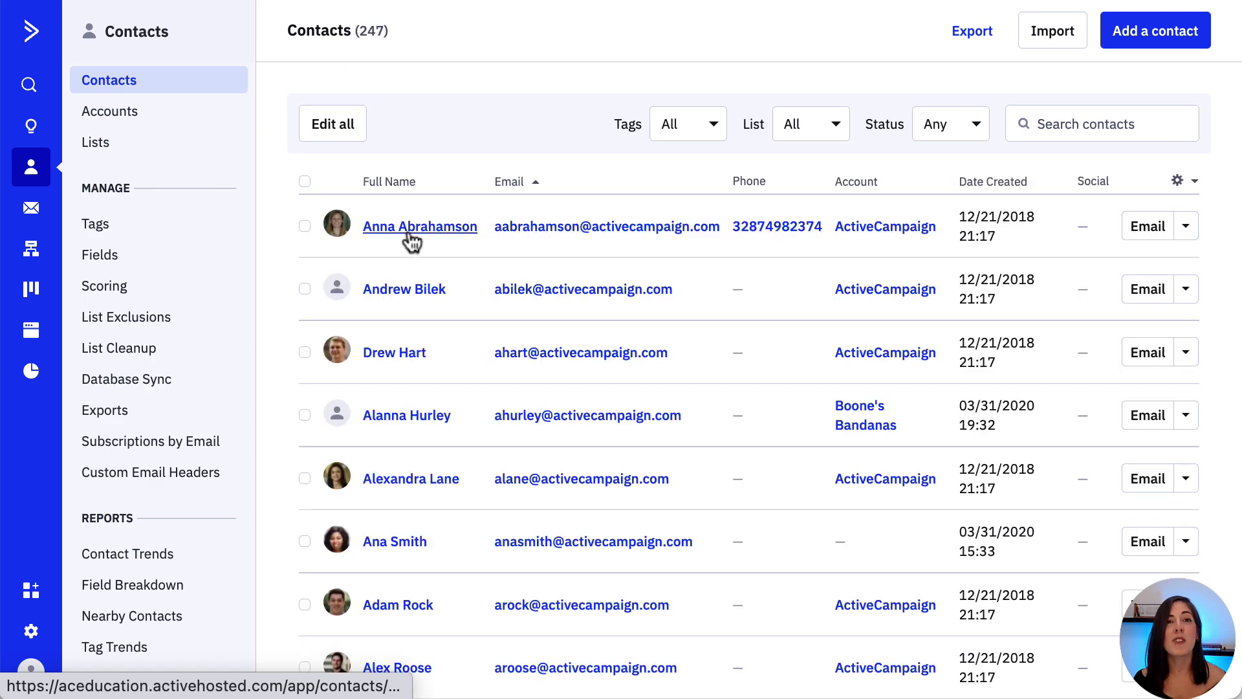
pyautogui.click(410, 236)
pyautogui.scroll(-10, 502, 442)
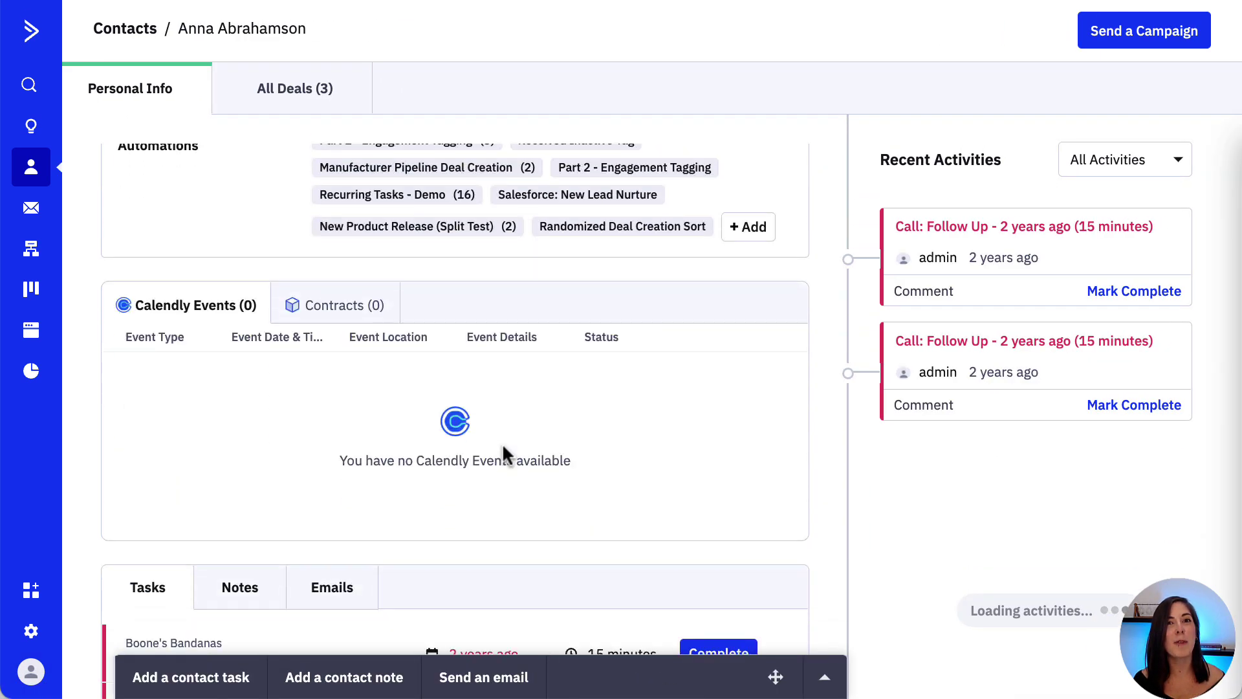
pyautogui.click(321, 315)
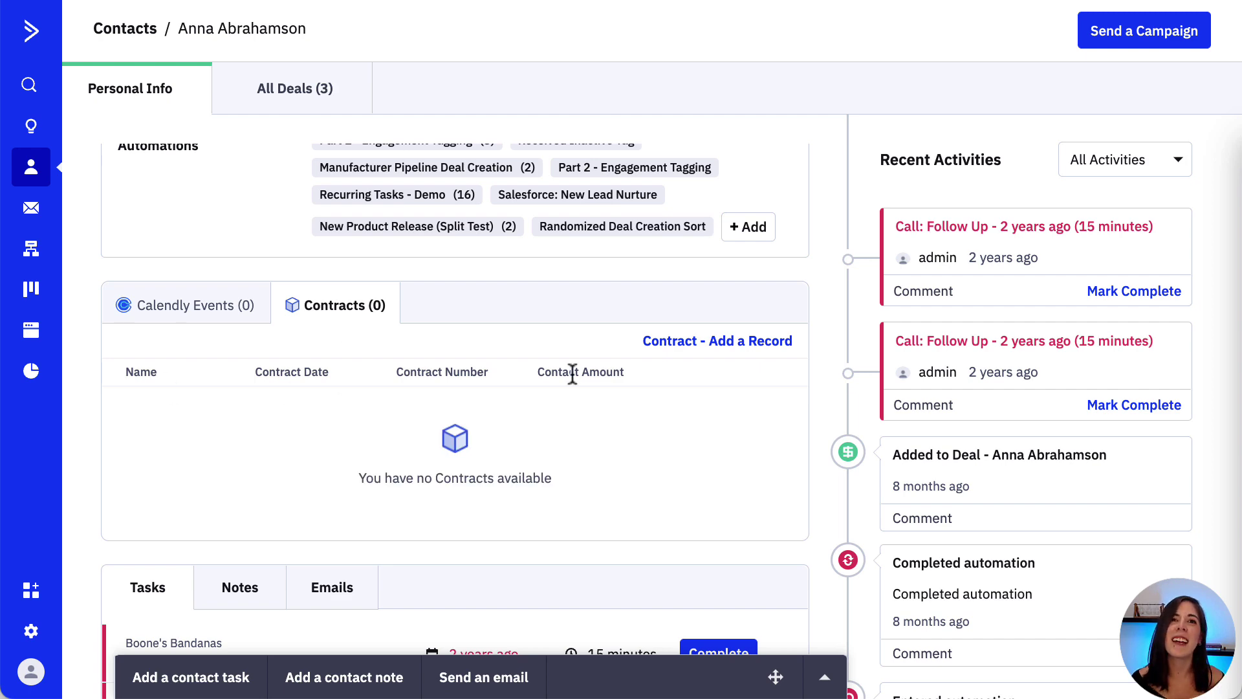
pyautogui.click(717, 340)
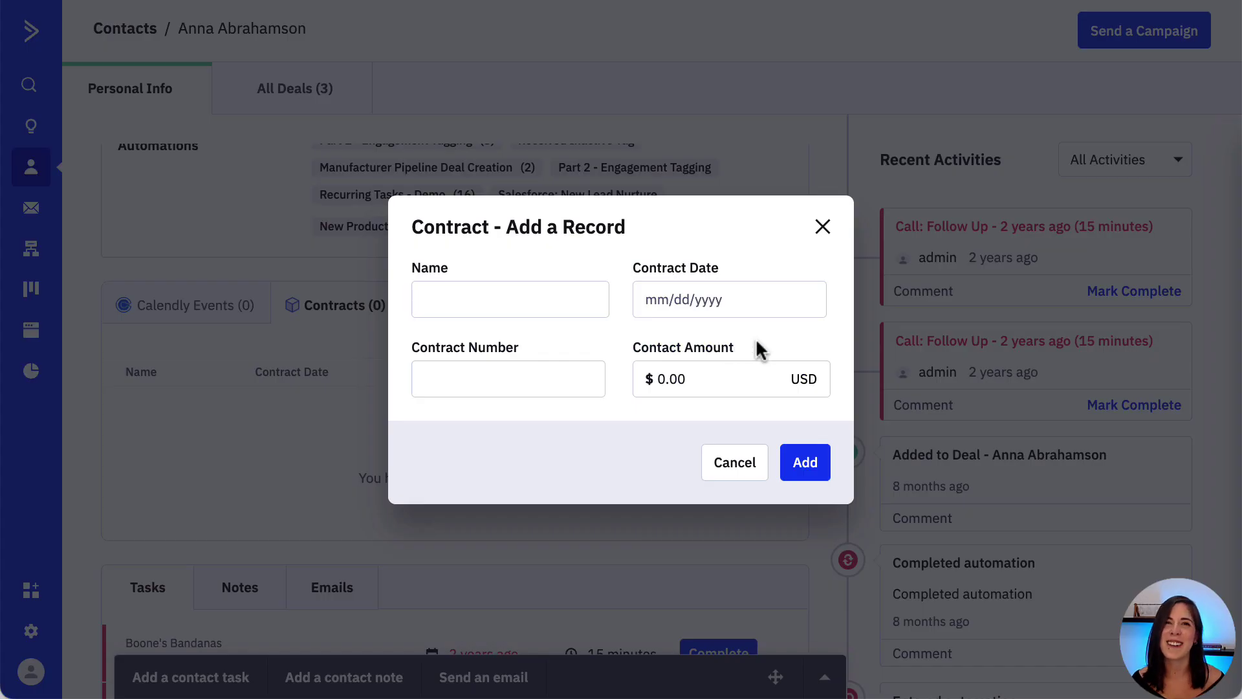